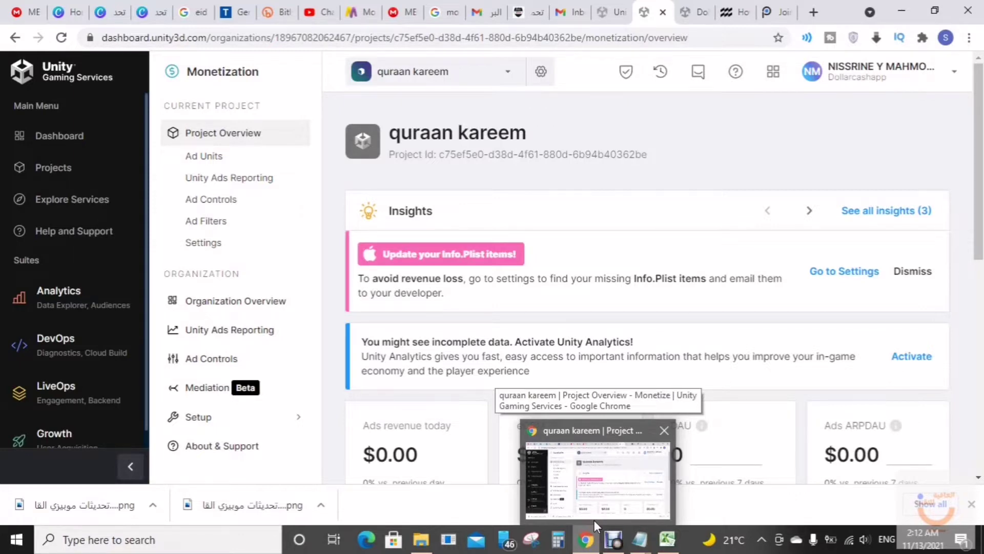
Open quraan kareem's Ad Units page and copy the Android game ID 444952.
{"action": "left_click", "coordinate": [762, 158]}
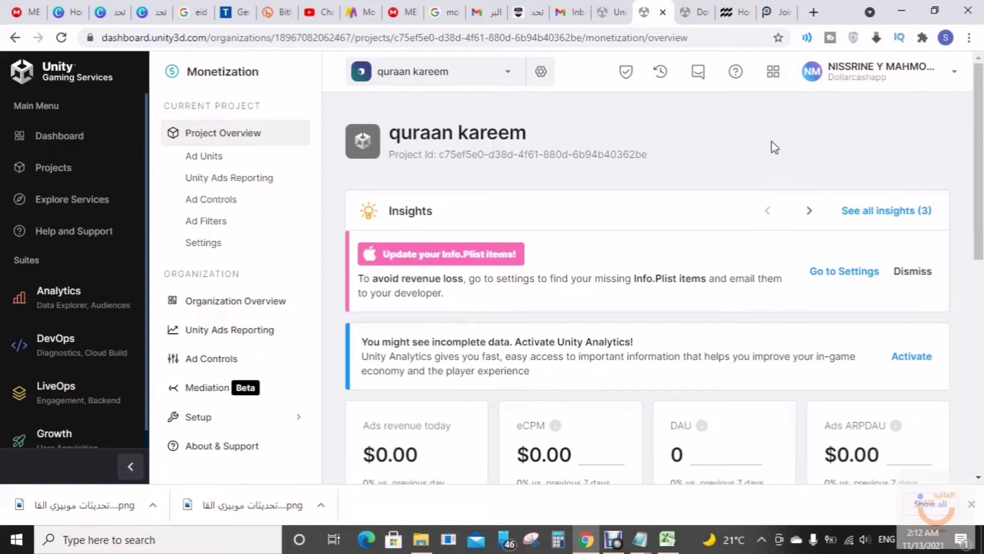
{"action": "scroll", "coordinate": [677, 187], "scroll_direction": "down", "scroll_amount": 5}
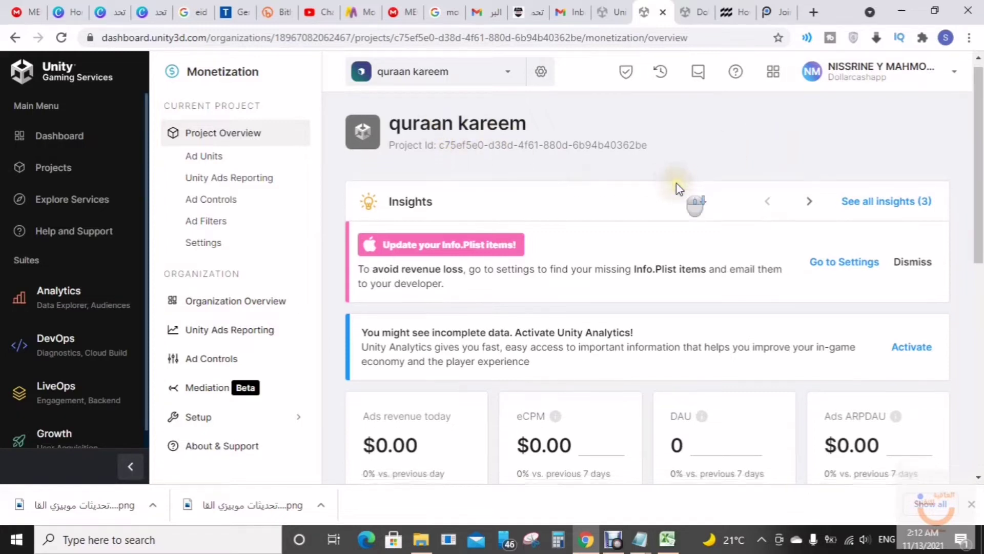
{"action": "scroll", "coordinate": [677, 189], "scroll_direction": "down", "scroll_amount": 3}
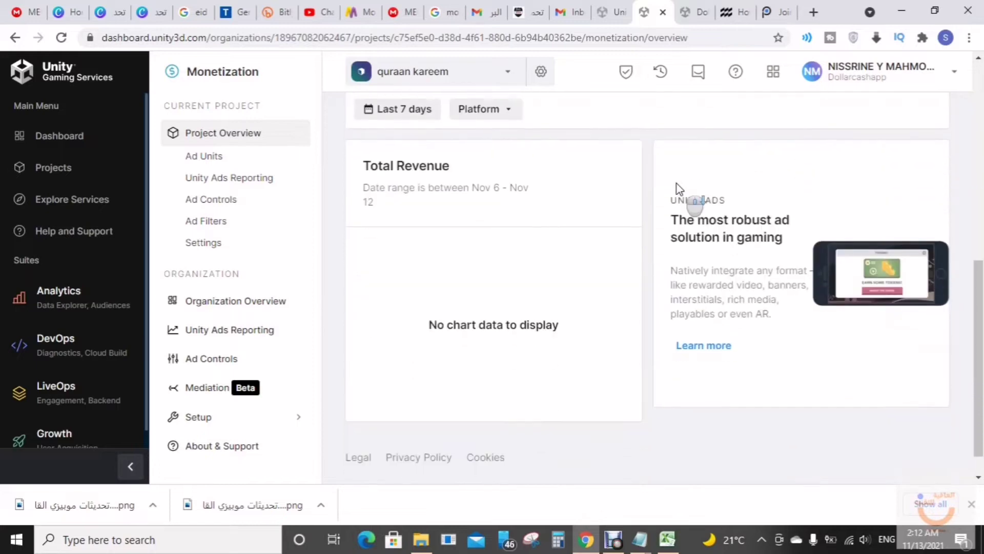
{"action": "scroll", "coordinate": [677, 189], "scroll_direction": "up", "scroll_amount": 8}
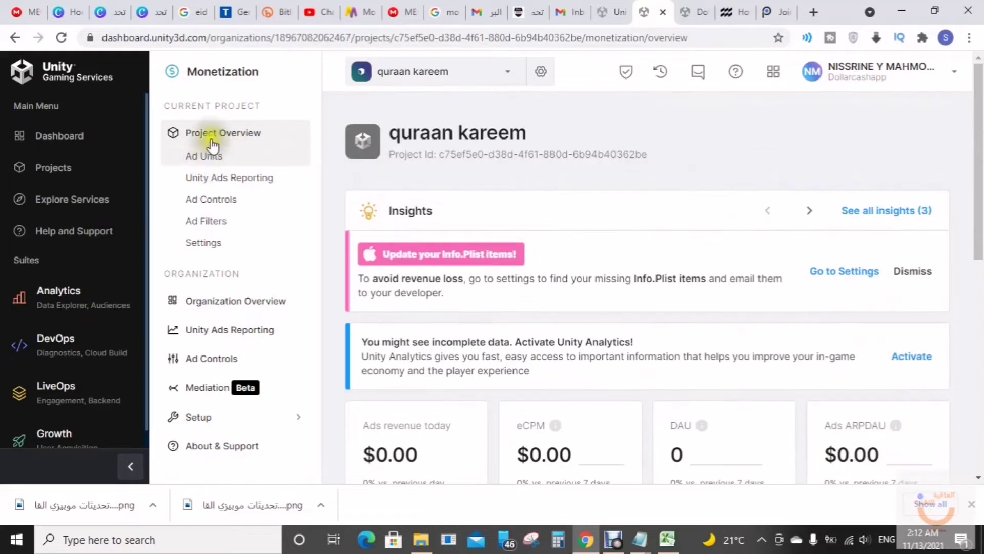
{"action": "left_click", "coordinate": [205, 157]}
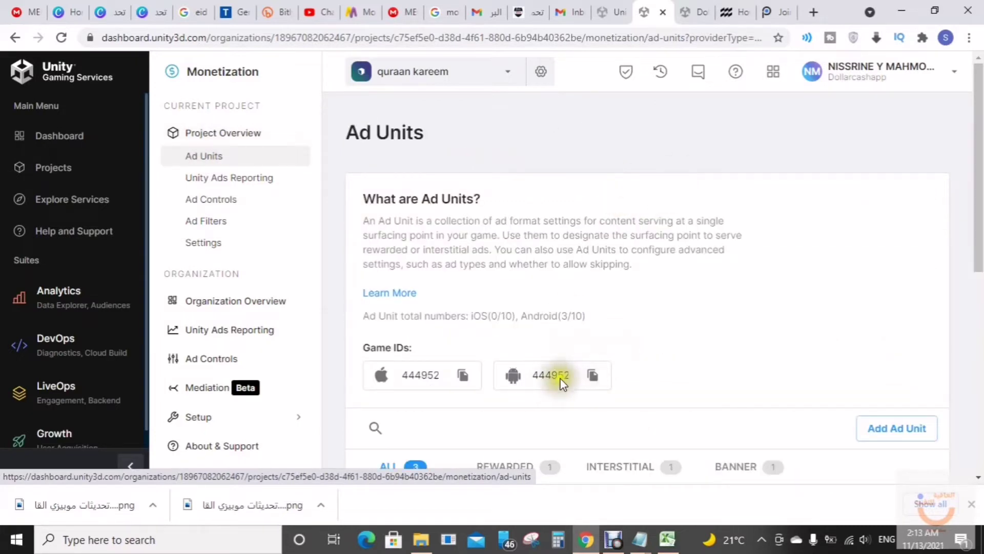
{"action": "left_click", "coordinate": [592, 379]}
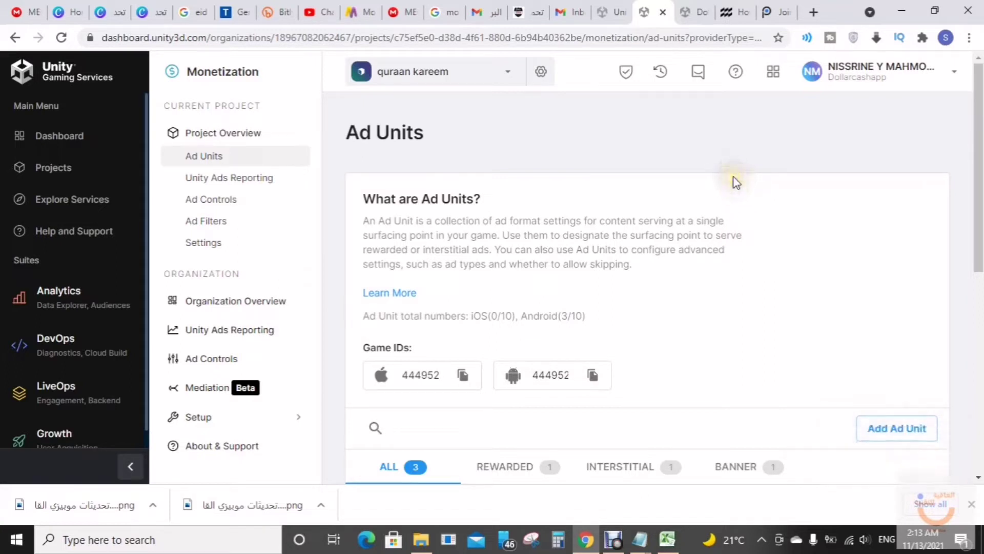
Look over the three Android ad units, then return to the main dashboard overview.
{"action": "scroll", "coordinate": [238, 389], "scroll_direction": "down", "scroll_amount": 3}
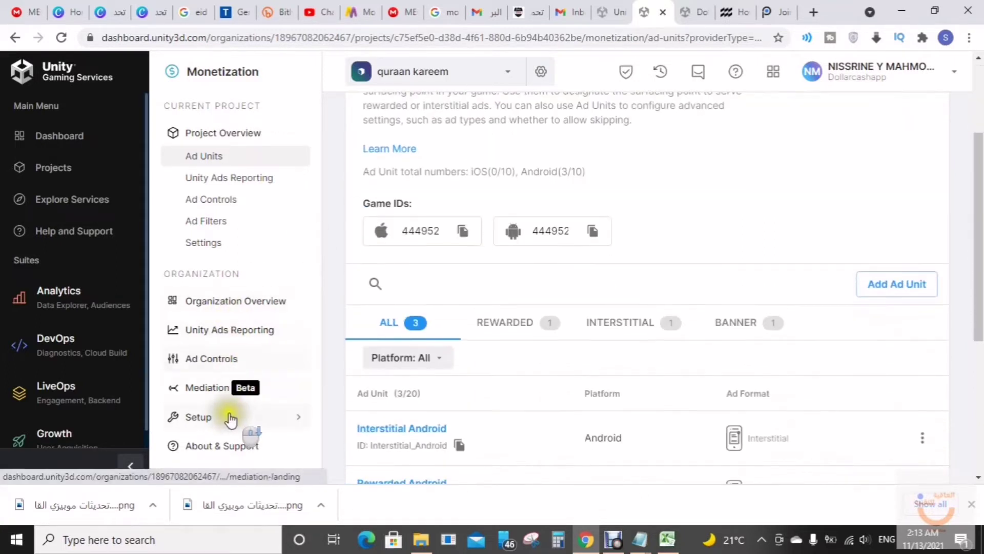
{"action": "scroll", "coordinate": [657, 211], "scroll_direction": "up", "scroll_amount": 3}
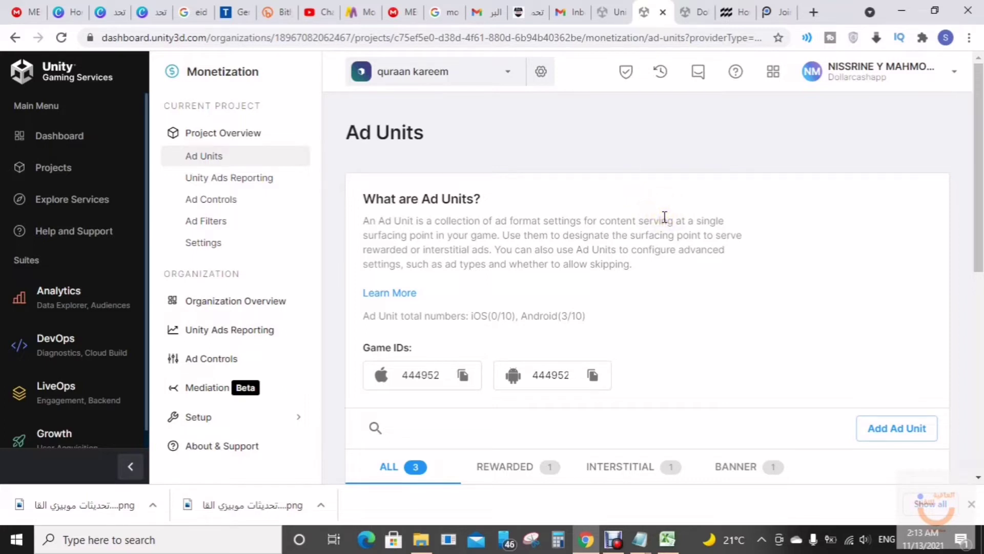
{"action": "left_click", "coordinate": [665, 215]}
{"action": "left_click", "coordinate": [668, 215]}
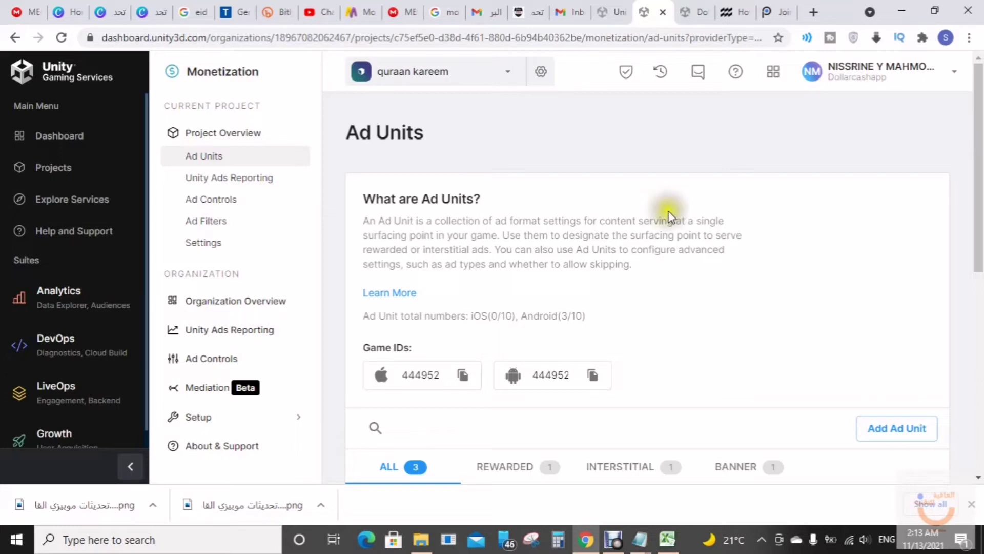
{"action": "left_click", "coordinate": [696, 203]}
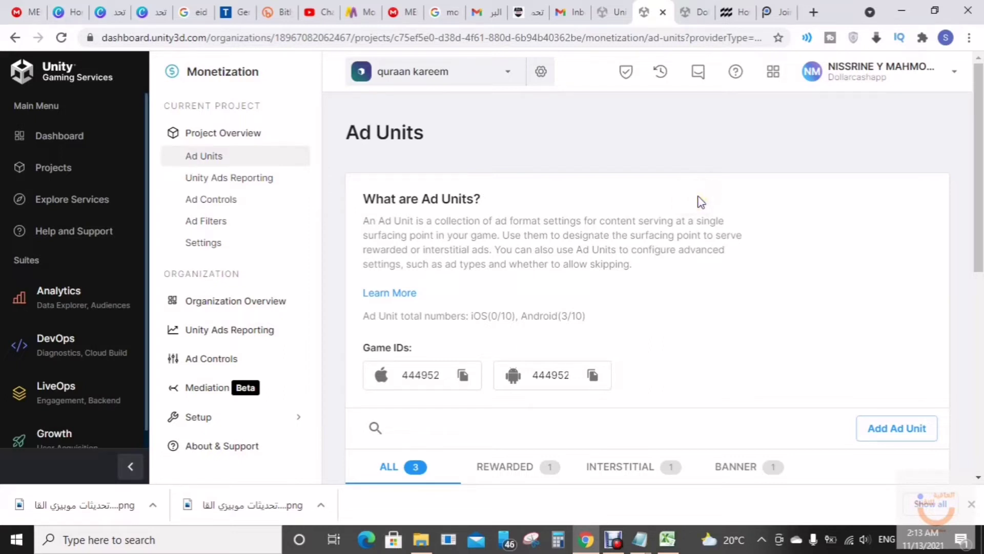
{"action": "left_click", "coordinate": [700, 202]}
{"action": "left_click", "coordinate": [700, 204]}
{"action": "left_click", "coordinate": [351, 239]}
{"action": "left_click", "coordinate": [702, 159]}
{"action": "left_click", "coordinate": [147, 152]}
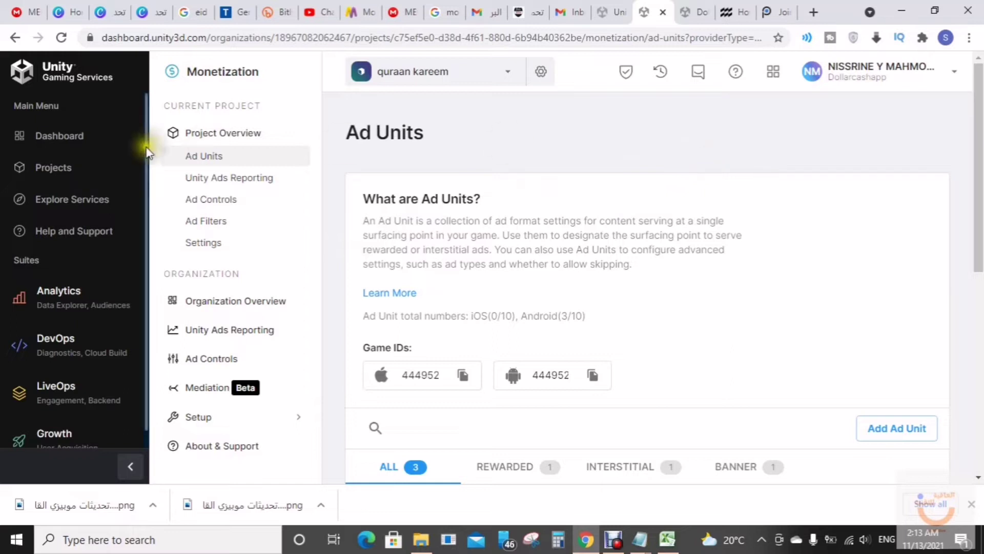
{"action": "left_click", "coordinate": [64, 137]}
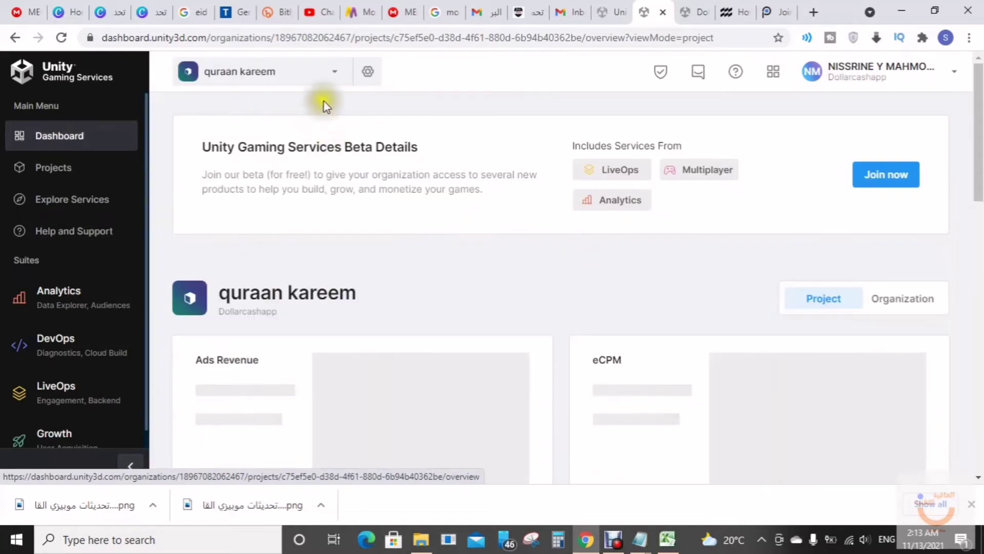
Pick mobeasy from the project list and go to its Monetization overview.
{"action": "left_click", "coordinate": [344, 70]}
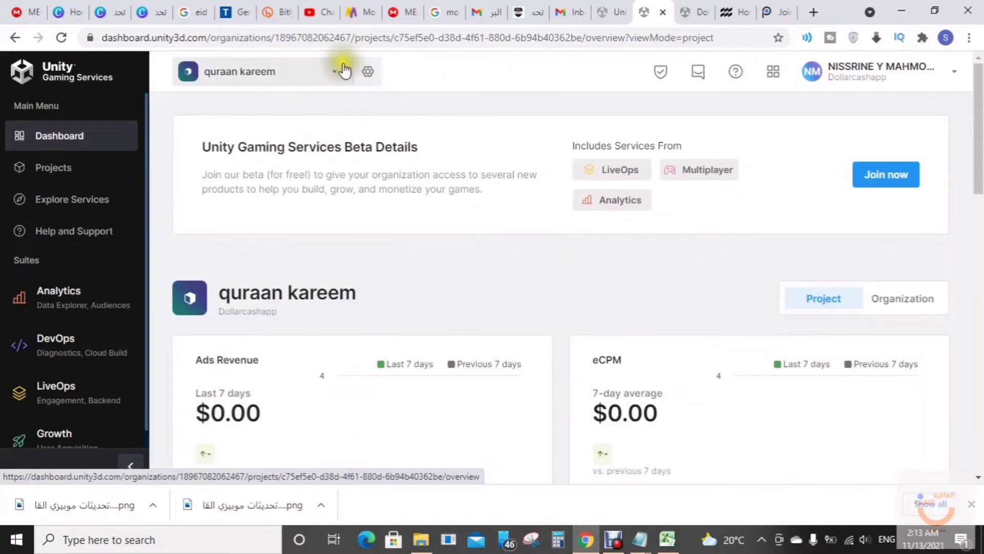
{"action": "left_click", "coordinate": [344, 72]}
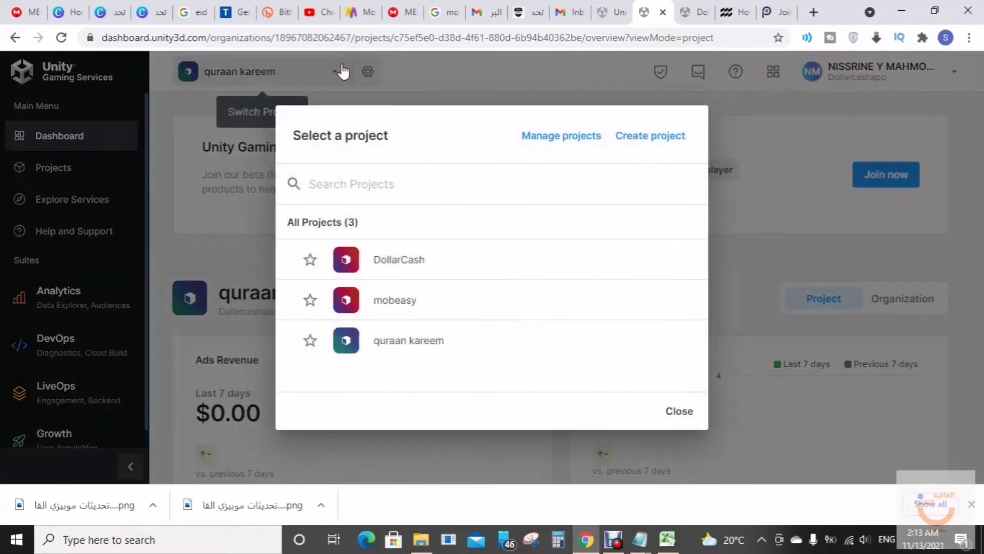
{"action": "left_click", "coordinate": [393, 301]}
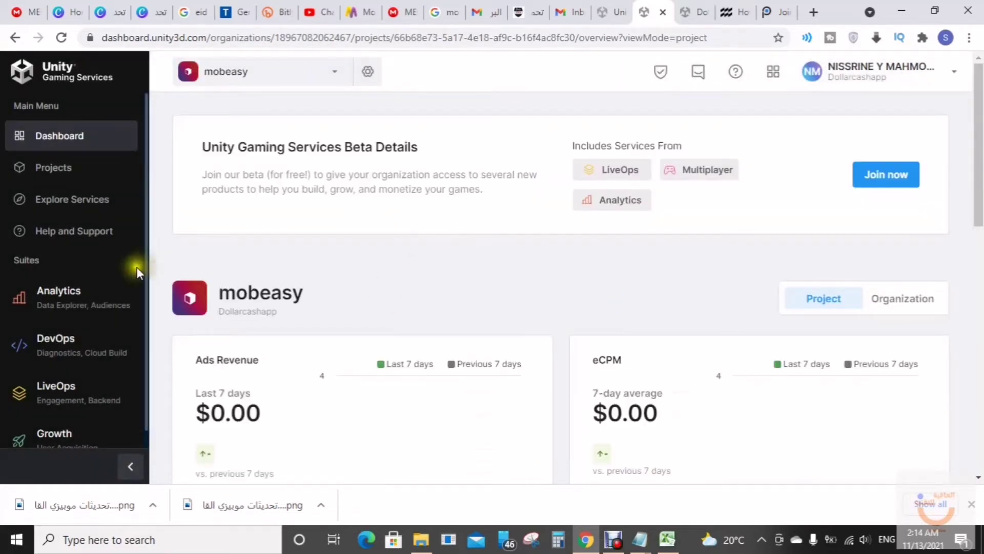
{"action": "scroll", "coordinate": [104, 265], "scroll_direction": "down", "scroll_amount": 3}
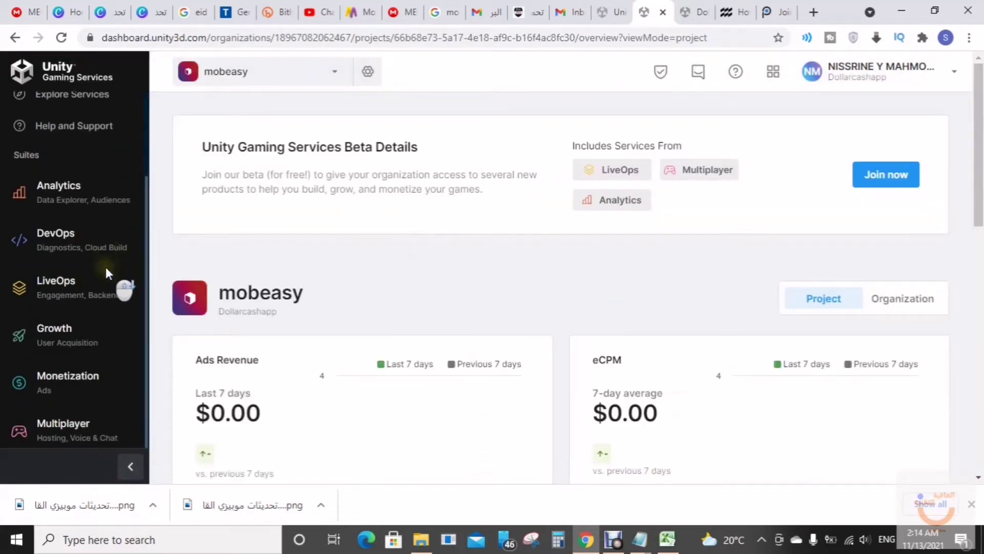
{"action": "left_click", "coordinate": [71, 377]}
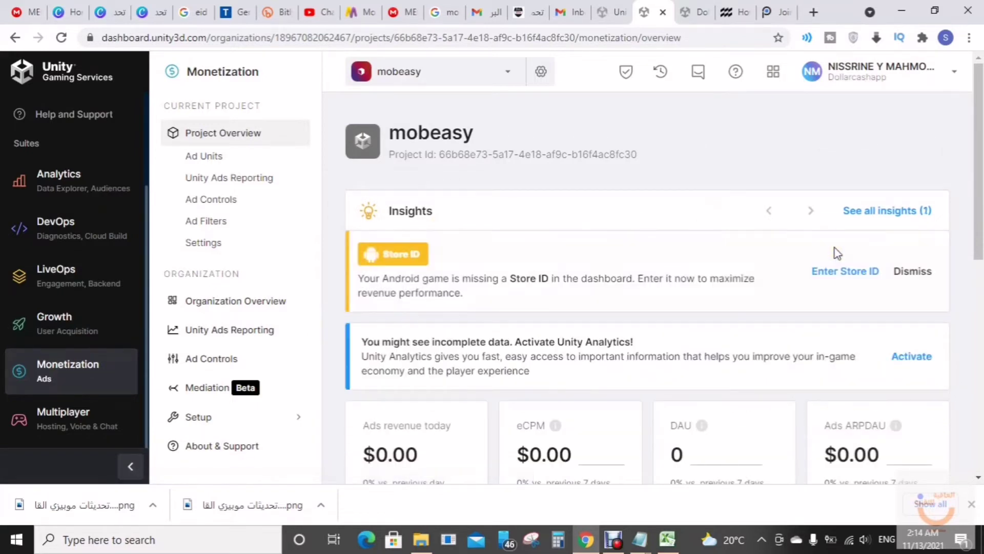
Expand the Monetization setup options and open Test Devices, which lists no registered devices.
{"action": "scroll", "coordinate": [526, 277], "scroll_direction": "down", "scroll_amount": 1}
{"action": "scroll", "coordinate": [526, 277], "scroll_direction": "down", "scroll_amount": 2}
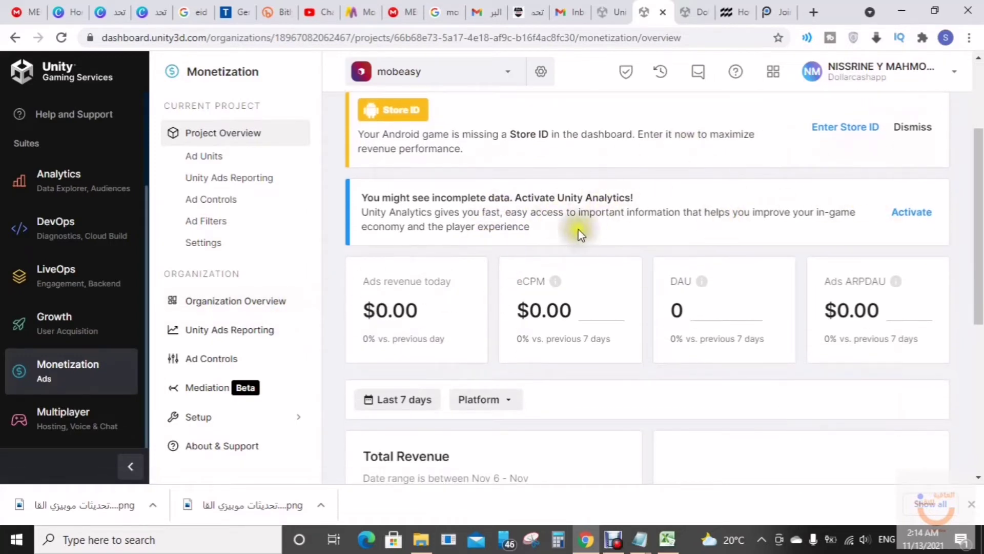
{"action": "left_click", "coordinate": [220, 419]}
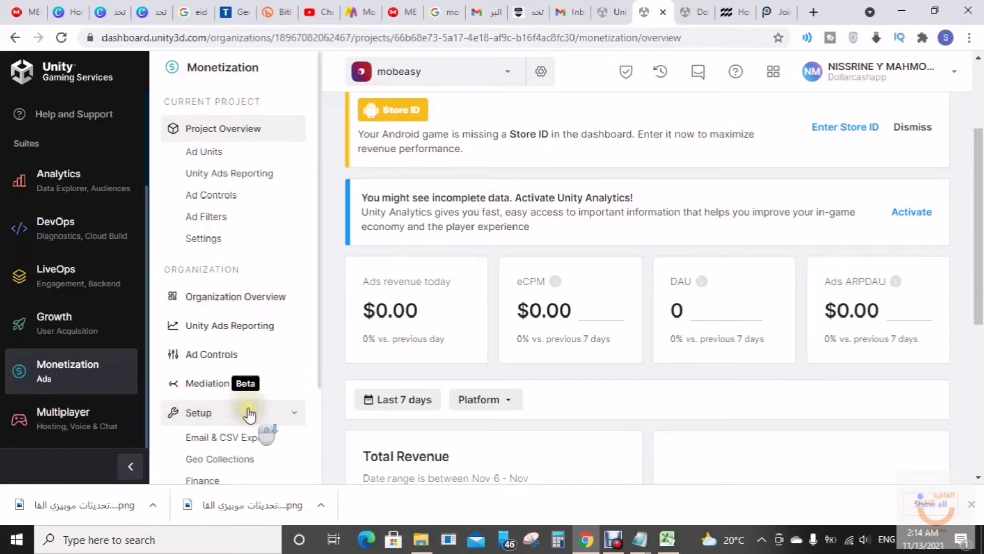
{"action": "scroll", "coordinate": [221, 413], "scroll_direction": "down", "scroll_amount": 3}
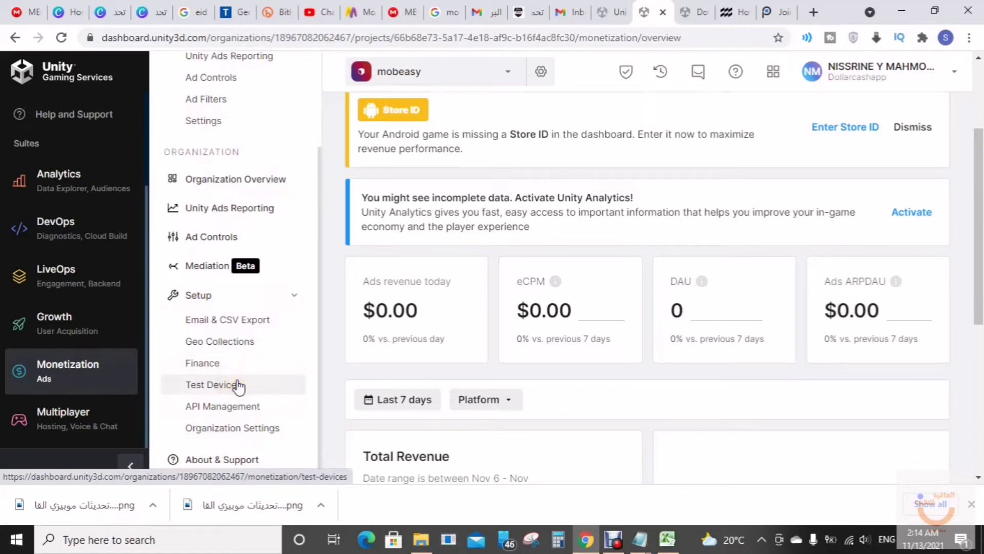
{"action": "left_click", "coordinate": [235, 386]}
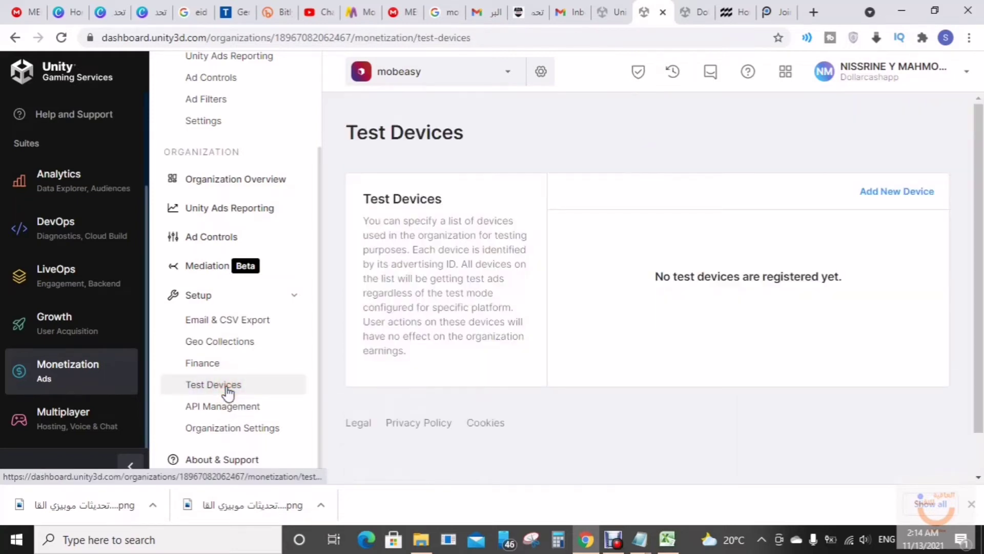
{"action": "left_click", "coordinate": [892, 197]}
{"action": "left_click", "coordinate": [892, 195]}
{"action": "left_click", "coordinate": [607, 266]}
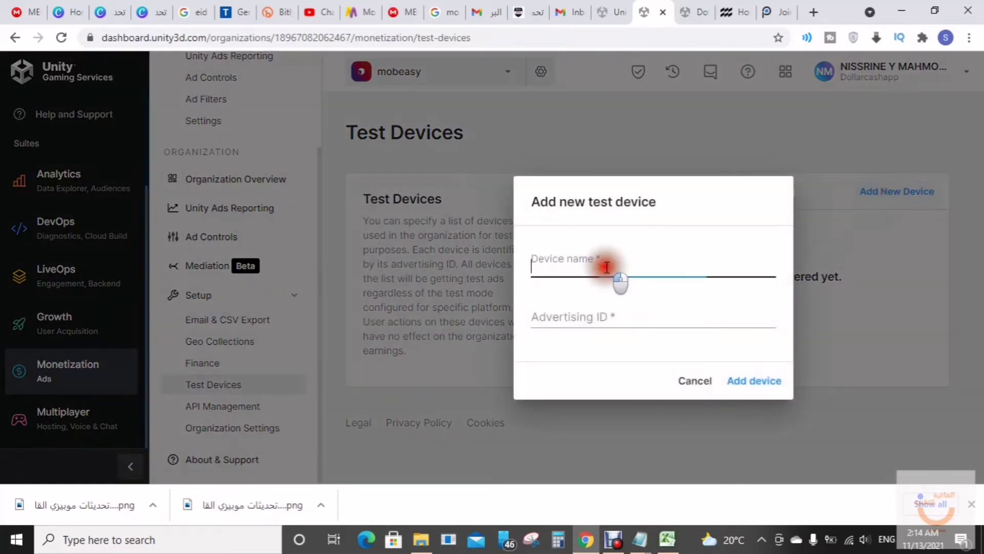
{"action": "type", "text": "h"}
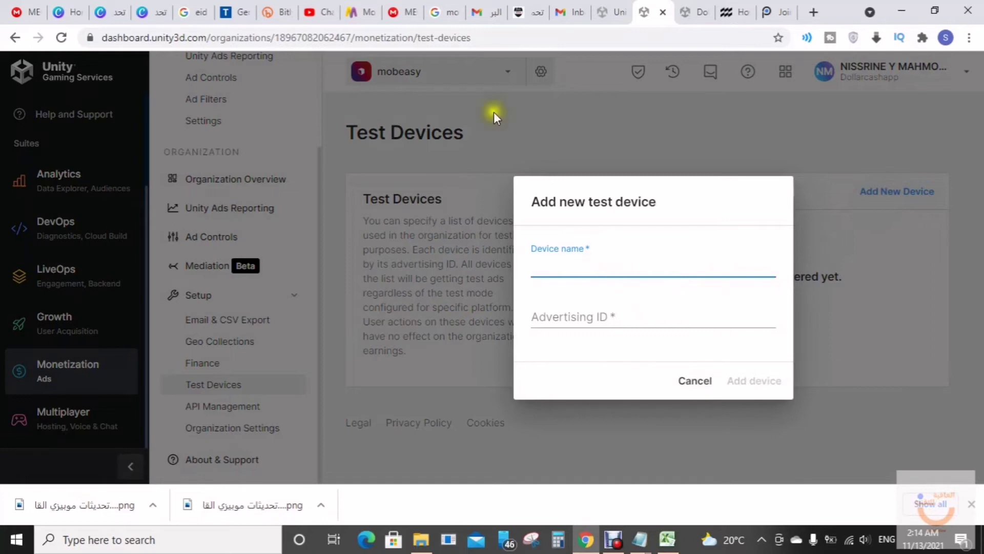
{"action": "left_click", "coordinate": [587, 316]}
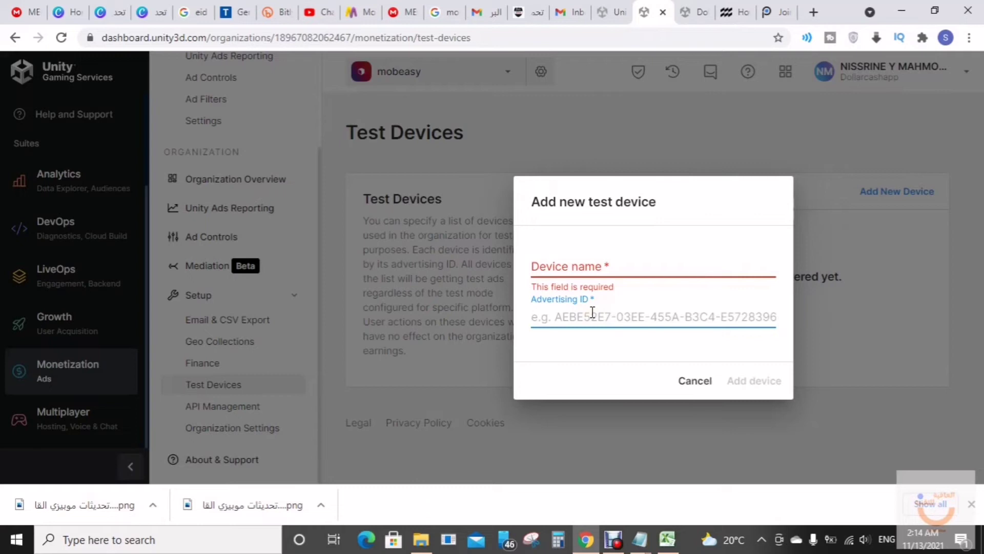
{"action": "left_click", "coordinate": [592, 311]}
{"action": "left_click", "coordinate": [685, 383]}
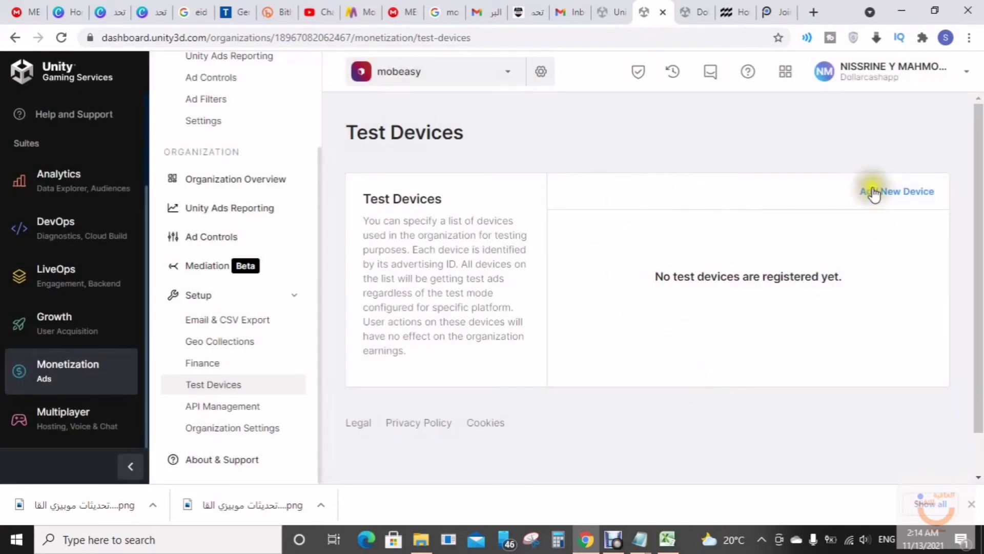
{"action": "left_click", "coordinate": [874, 194]}
{"action": "left_click", "coordinate": [594, 262]}
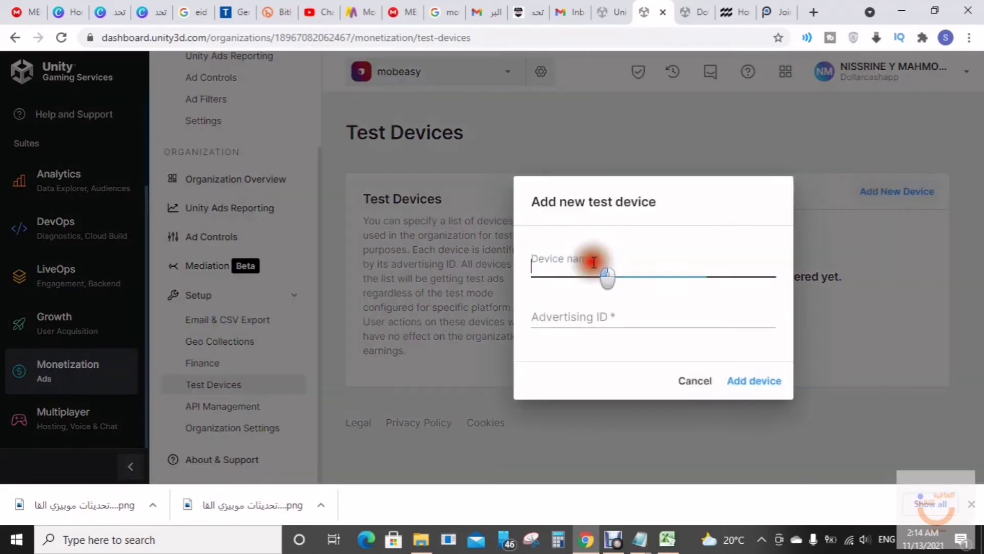
{"action": "type", "text": "SALEH"}
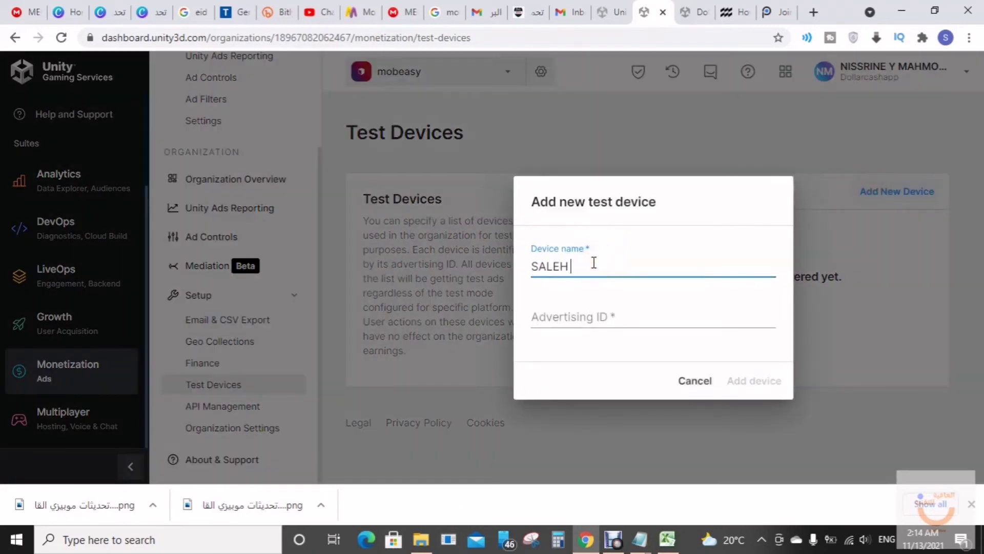
{"action": "type", "text": "JA"}
{"action": "key", "text": "BackSpace"}
{"action": "key", "text": "BackSpace"}
{"action": "key", "text": "BackSpace"}
{"action": "key", "text": "BackSpace"}
{"action": "key", "text": "BackSpace"}
{"action": "key", "text": "BackSpace"}
{"action": "key", "text": "BackSpace"}
{"action": "type", "text": "NIS"}
{"action": "key", "text": "BackSpace"}
{"action": "key", "text": "BackSpace"}
{"action": "key", "text": "BackSpace"}
{"action": "type", "text": "N"}
{"action": "type", "text": "IS"}
{"action": "key", "text": "BackSpace"}
{"action": "key", "text": "BackSpace"}
{"action": "key", "text": "BackSpace"}
{"action": "type", "text": "H"}
{"action": "type", "text": "UWAI "}
{"action": "type", "text": "P"}
{"action": "key", "text": "BackSpace"}
{"action": "key", "text": "BackSpace"}
{"action": "type", "text": "MATE"}
{"action": "type", "text": " 20 PRO"}
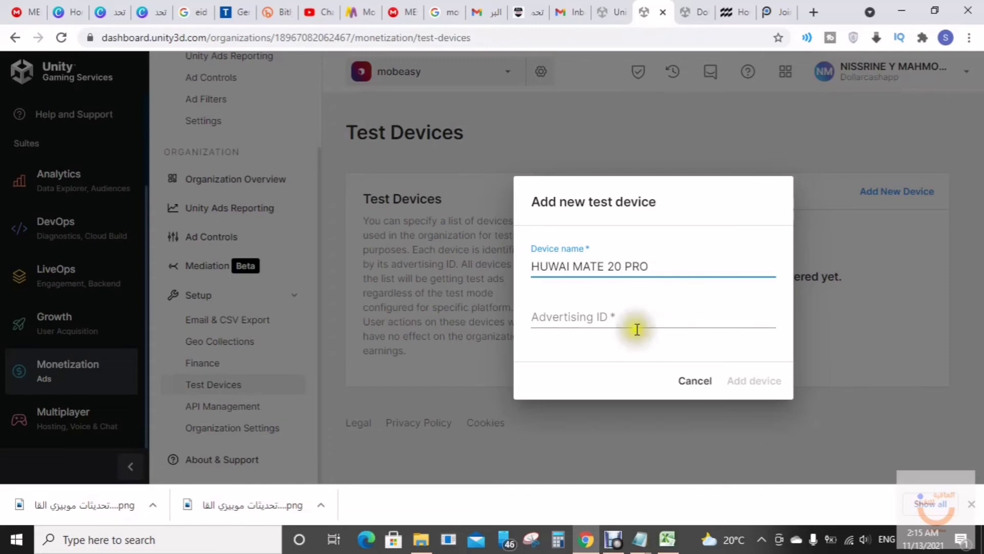
{"action": "left_click", "coordinate": [618, 316]}
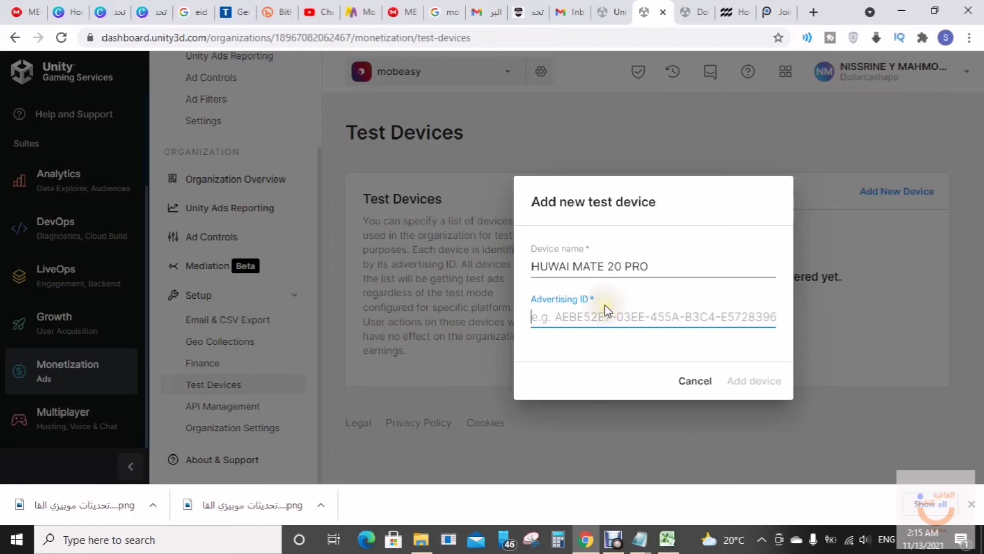
{"action": "left_click", "coordinate": [616, 307]}
{"action": "type", "text": "52"}
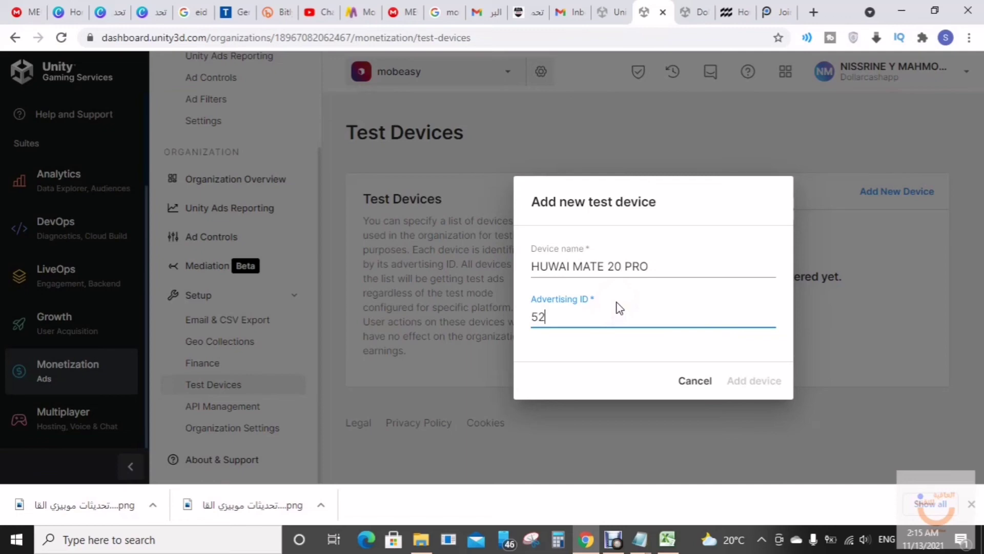
{"action": "type", "text": "63"}
{"action": "type", "text": "f"}
{"action": "type", "text": "b59"}
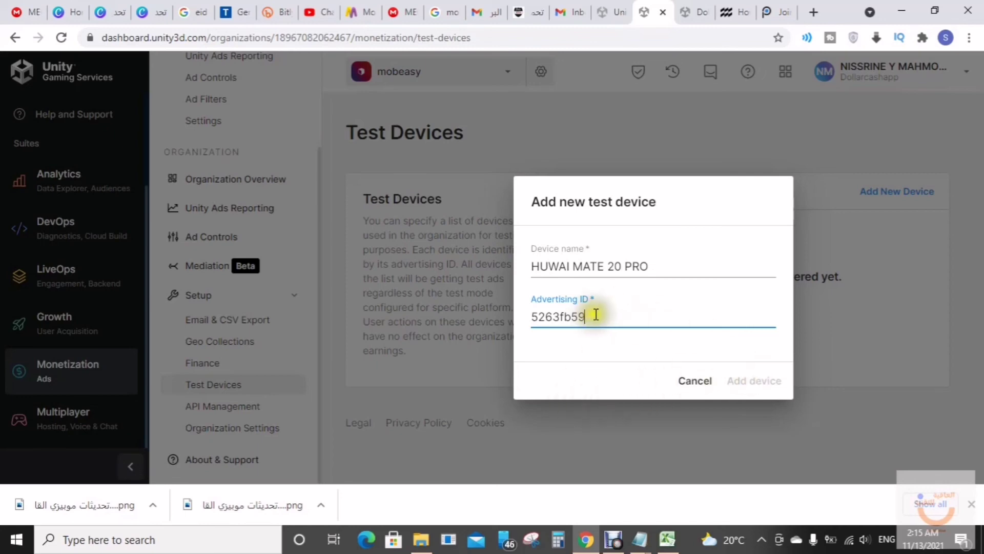
{"action": "left_click", "coordinate": [693, 383]}
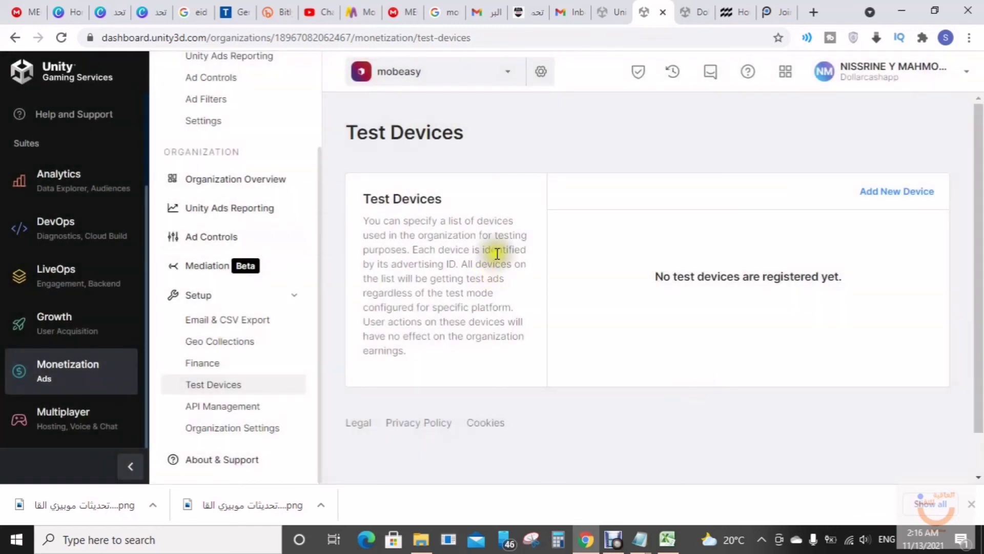
Reopen the Test Devices page and close the Chrome downloads bar.
{"action": "left_click", "coordinate": [624, 269]}
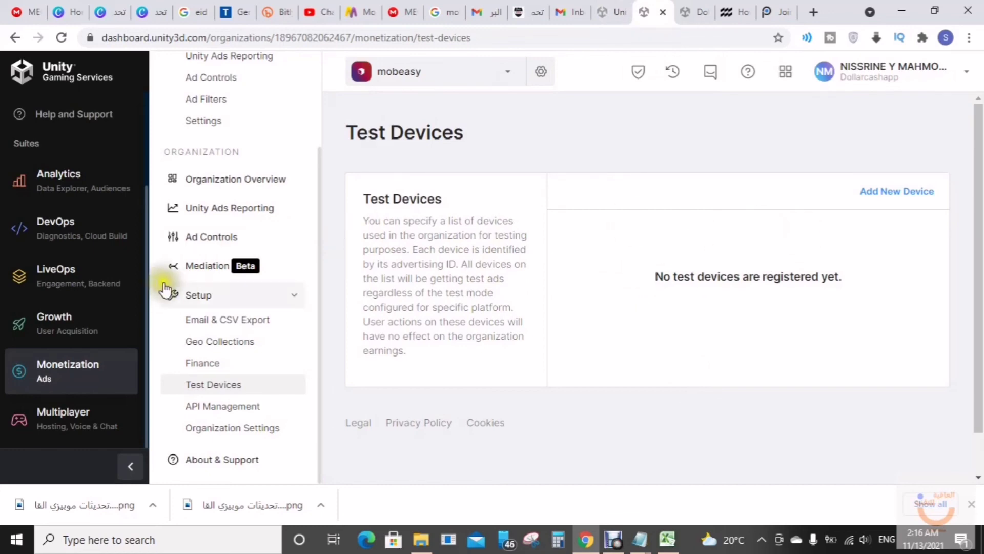
{"action": "left_click", "coordinate": [238, 396]}
{"action": "left_click", "coordinate": [232, 394]}
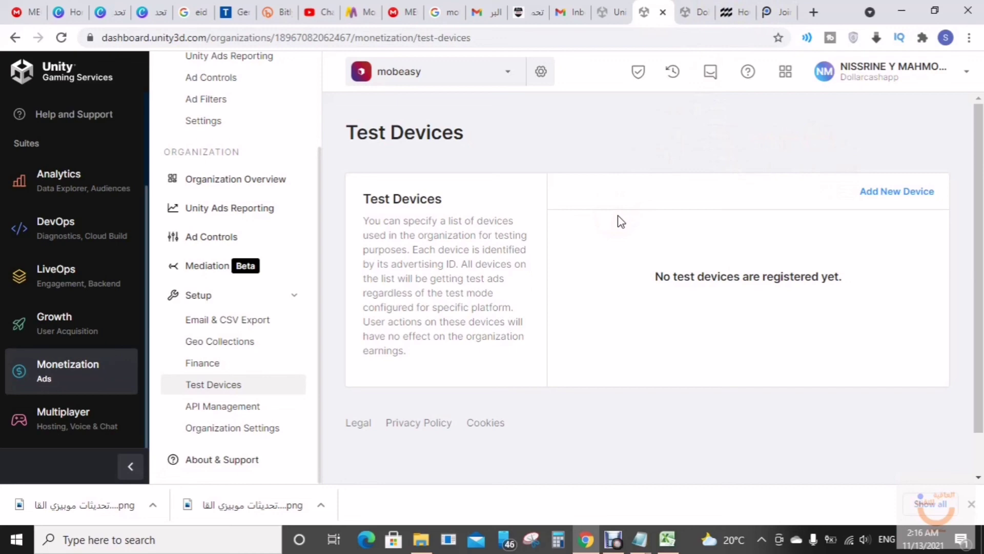
{"action": "left_click", "coordinate": [971, 504]}
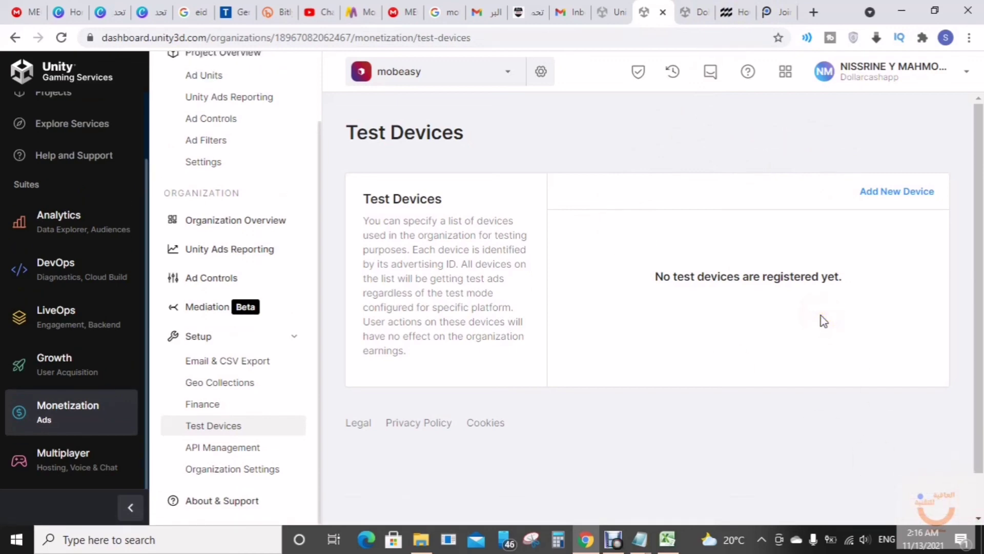
{"action": "left_click", "coordinate": [820, 315]}
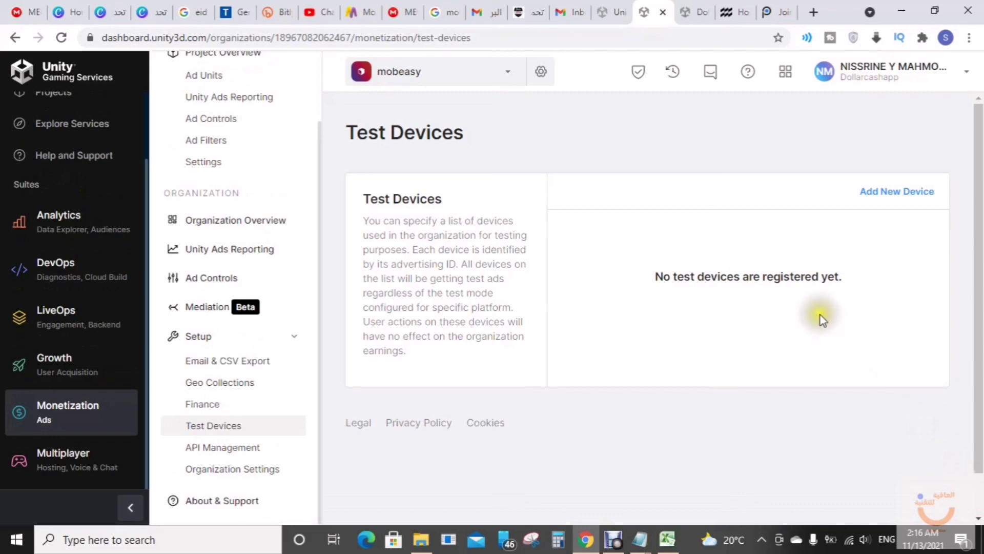